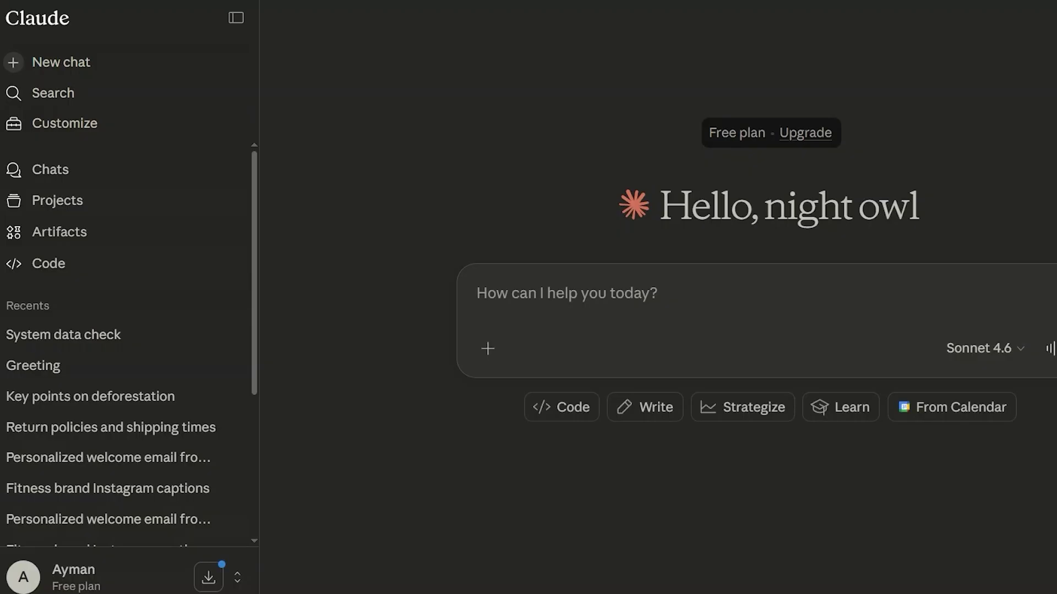
# - Send "hi" in a new chat and look over the search list of past chats and projects
pyautogui.write('hi')
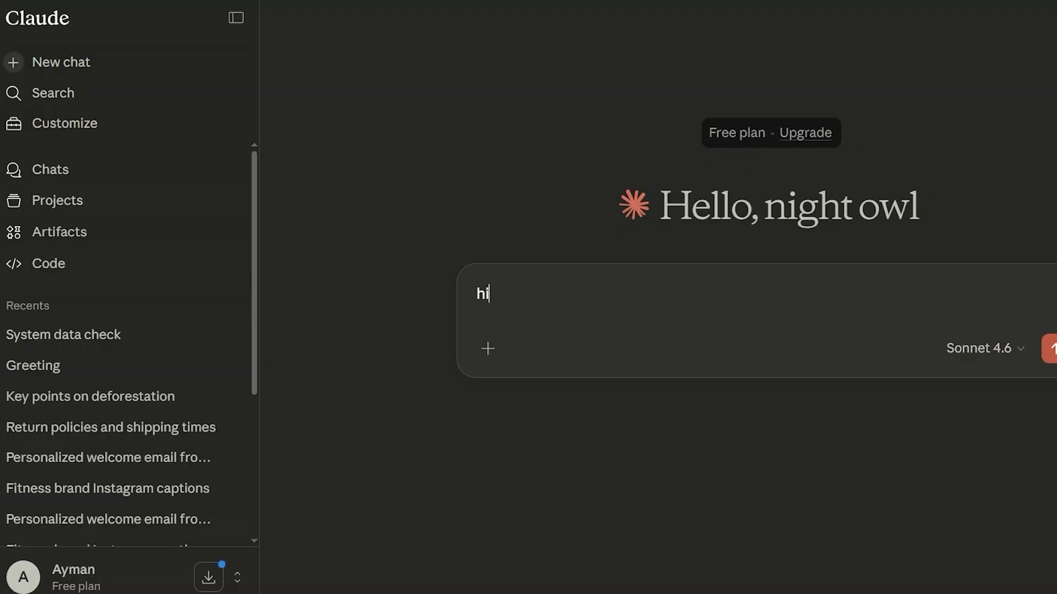
pyautogui.press('Return')
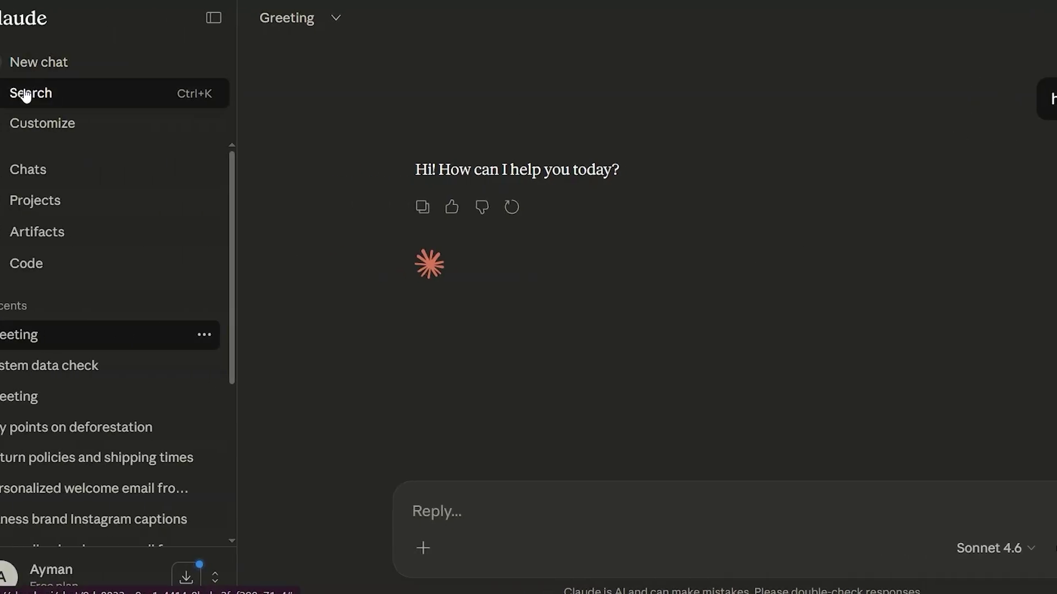
pyautogui.click(65, 96)
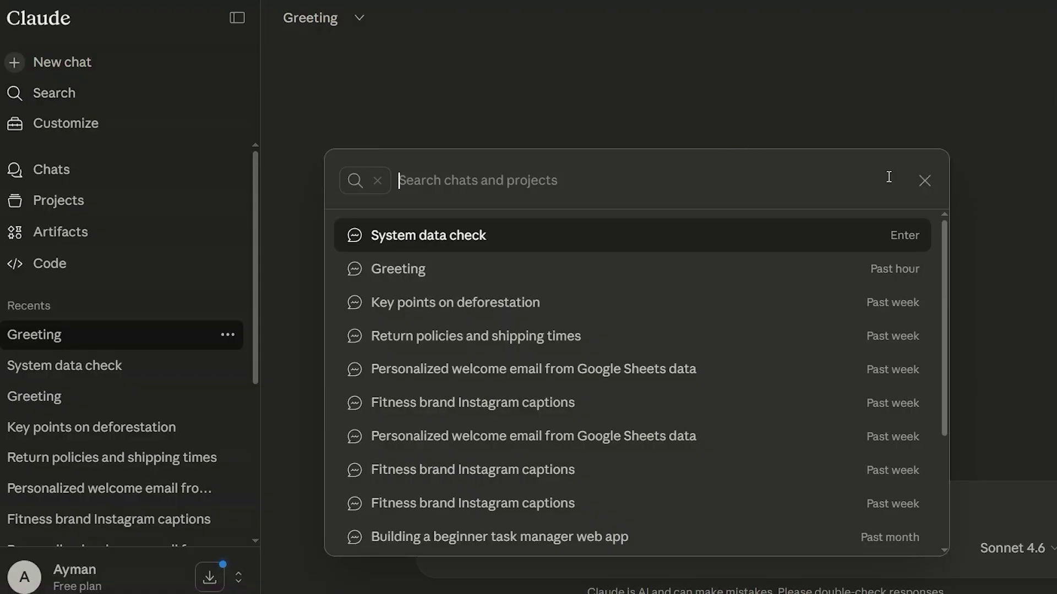
pyautogui.click(925, 180)
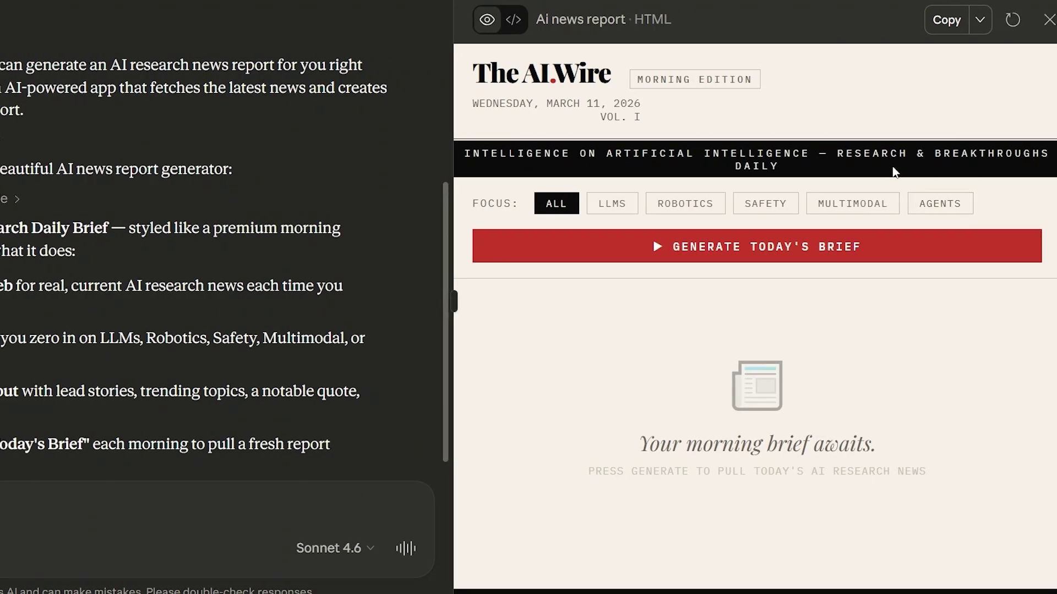
# - Review the Ai news report preview and the chat reply describing its features
pyautogui.scroll(-1, 974, 182)
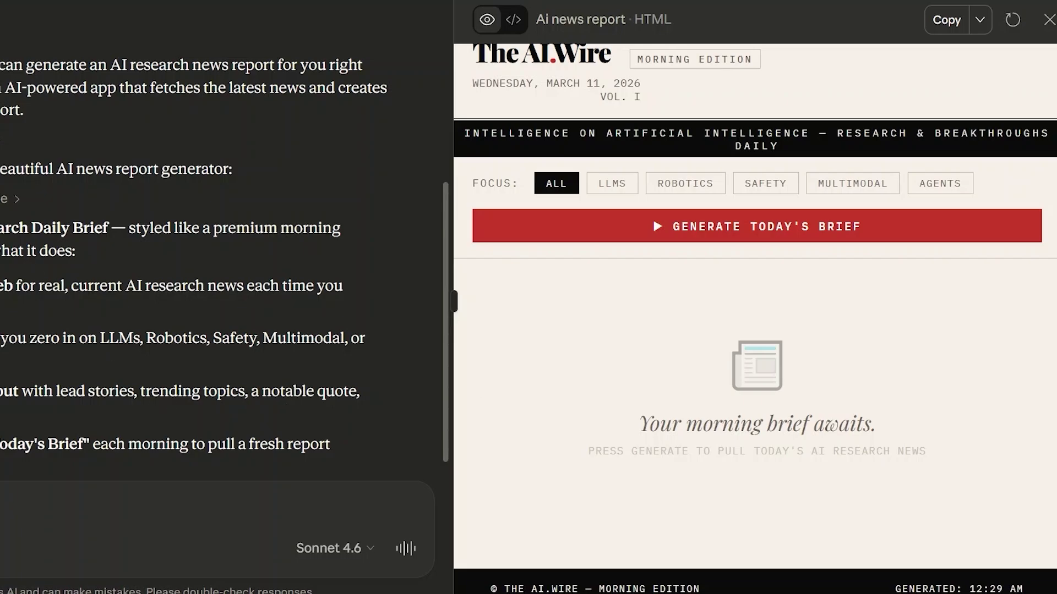
pyautogui.click(0, 18)
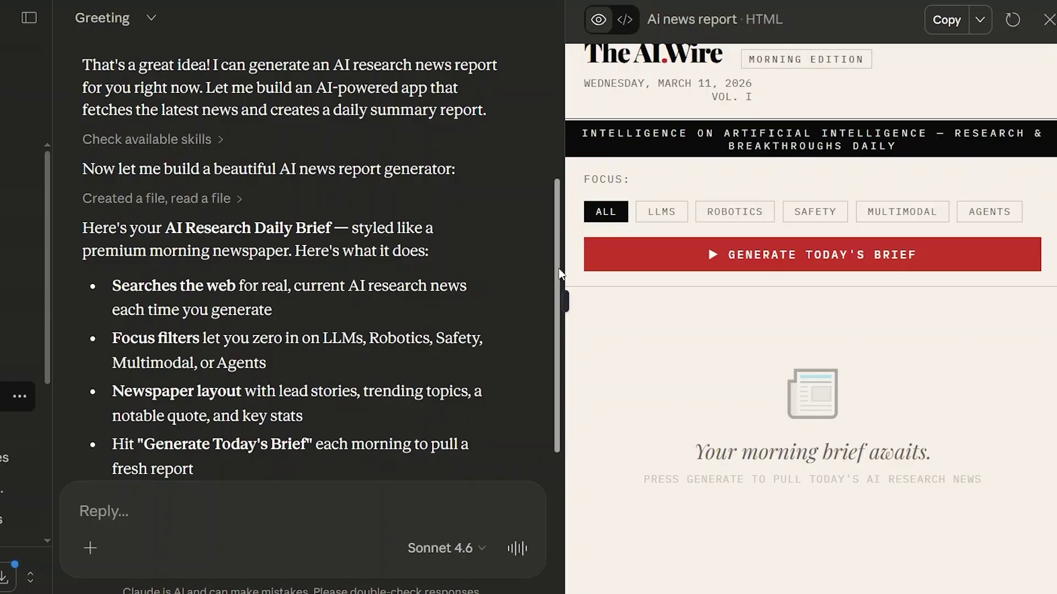
pyautogui.scroll(3, 559, 274)
pyautogui.scroll(-5, 561, 297)
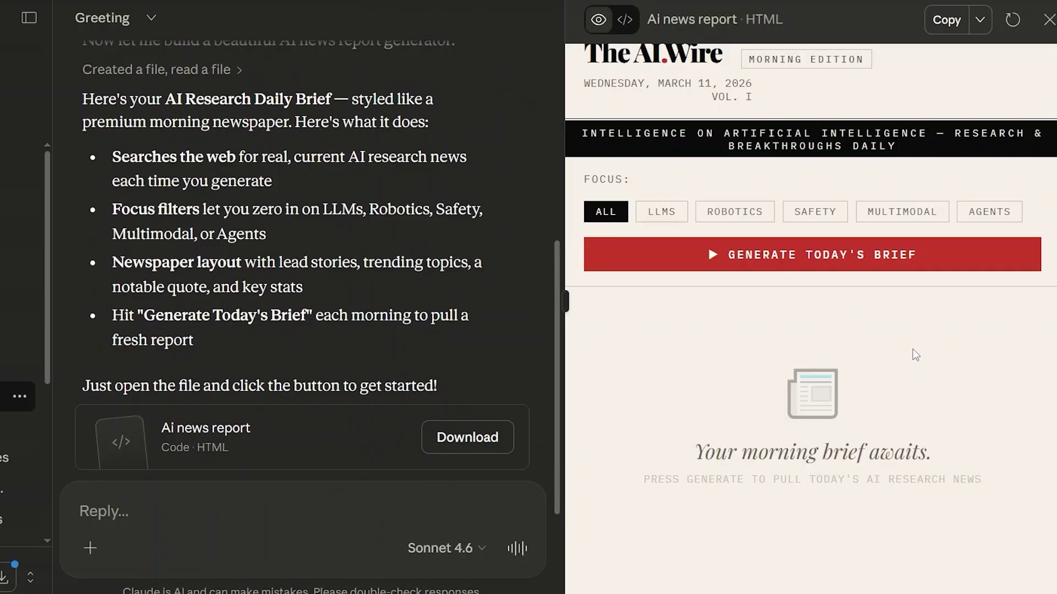
pyautogui.scroll(-1, 1007, 340)
pyautogui.scroll(2, 969, 419)
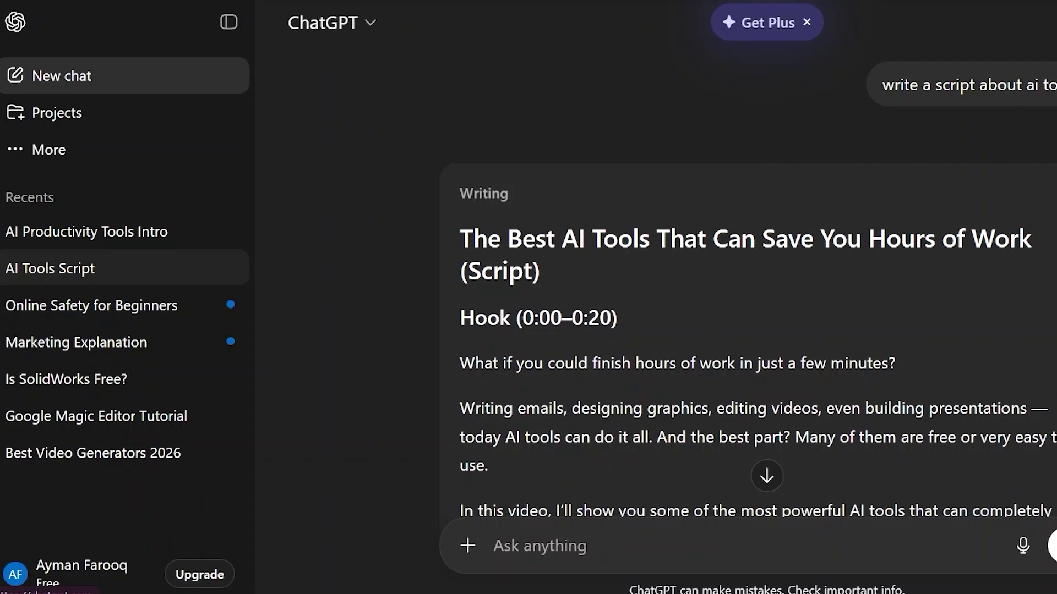
# - Switch to ChatGPT and send the prompt "write a script about ai tools" in a new chat
pyautogui.click(62, 75)
pyautogui.rightClick(553, 282)
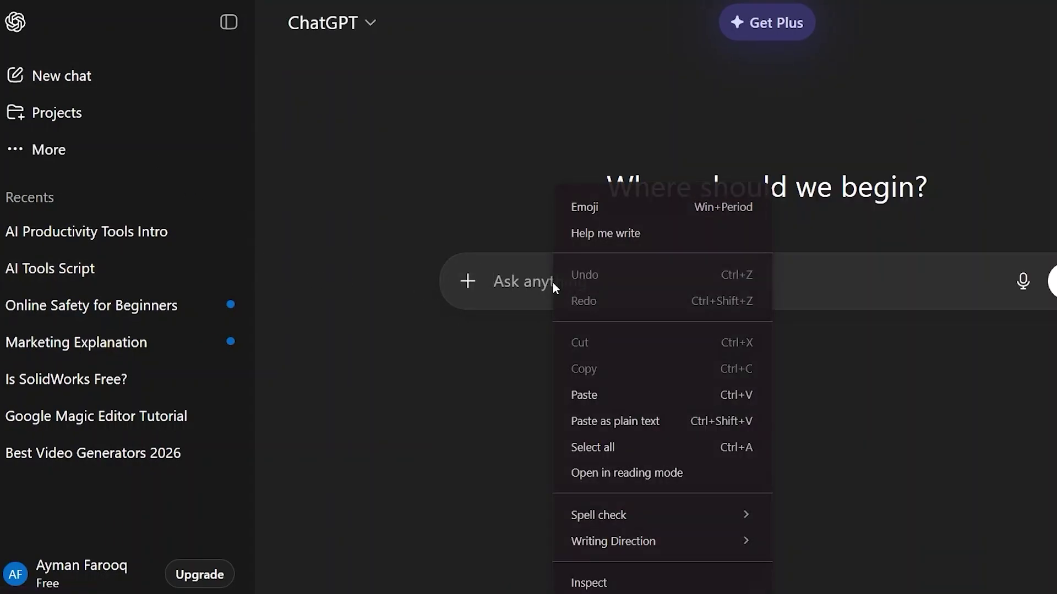
pyautogui.click(606, 394)
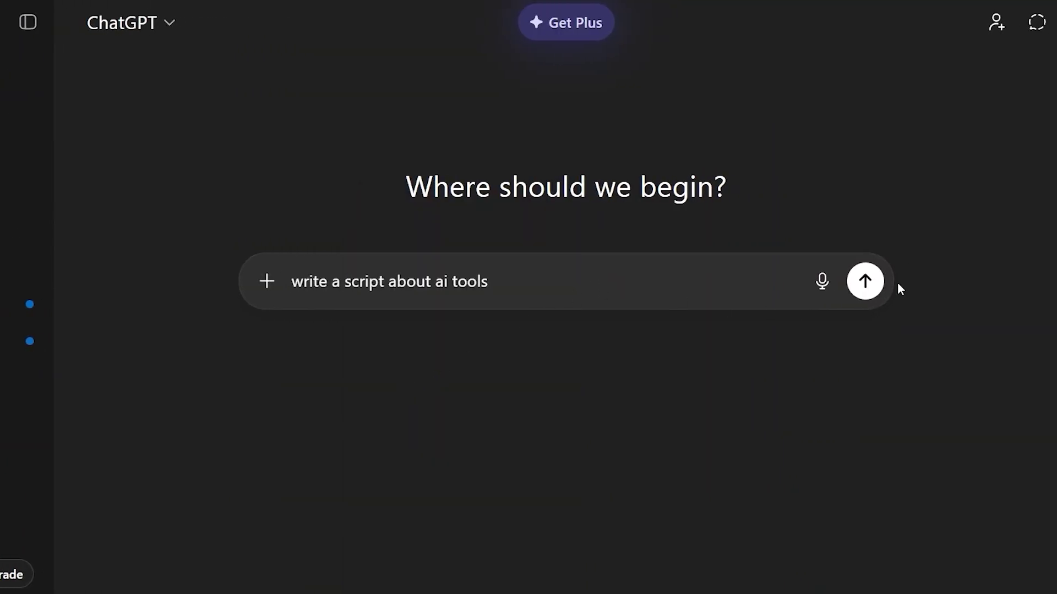
pyautogui.click(863, 292)
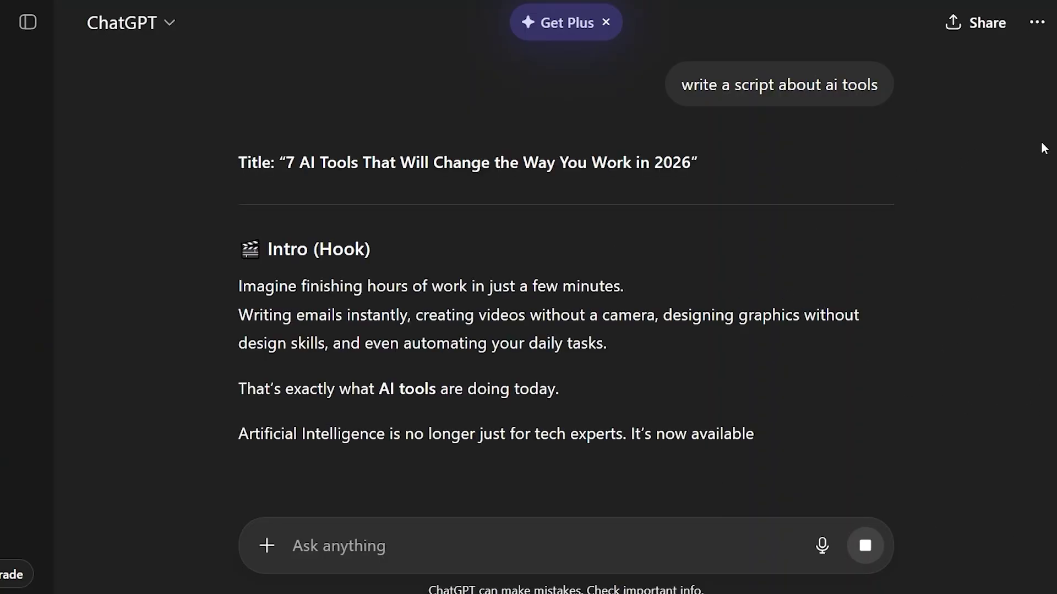
pyautogui.scroll(5, 565, 280)
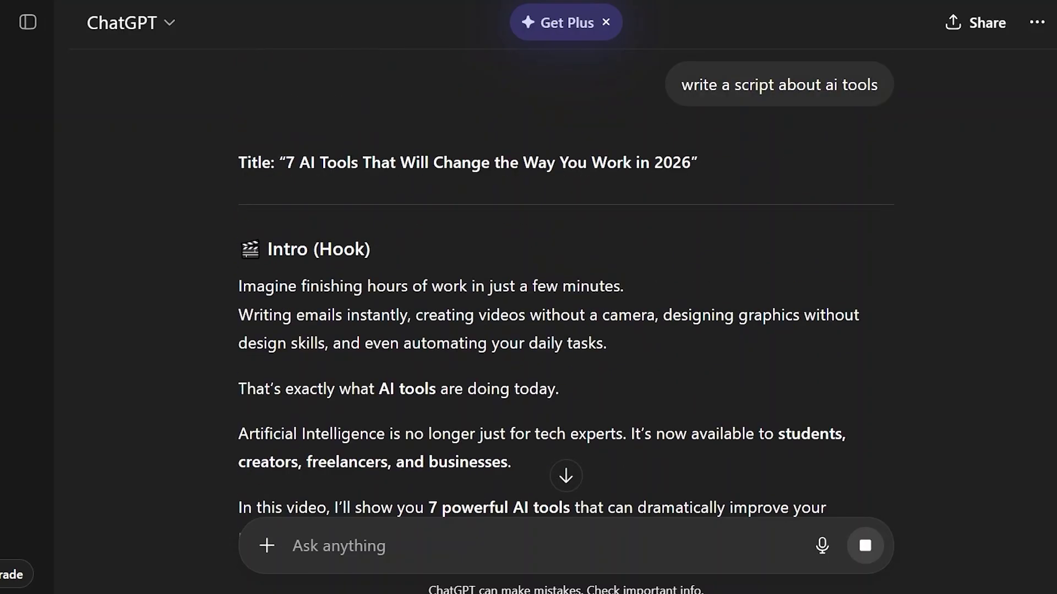
pyautogui.scroll(-7, 565, 281)
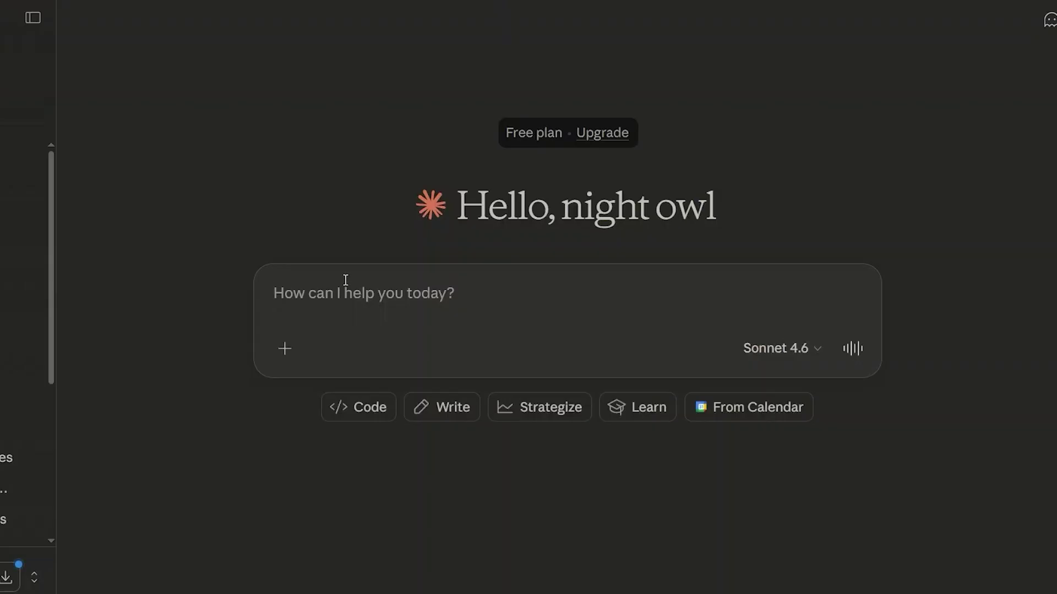
# - Switch to Claude, send the prompt "write a script about ai tools" in a new chat and skip the clarifying questions
pyautogui.rightClick(345, 280)
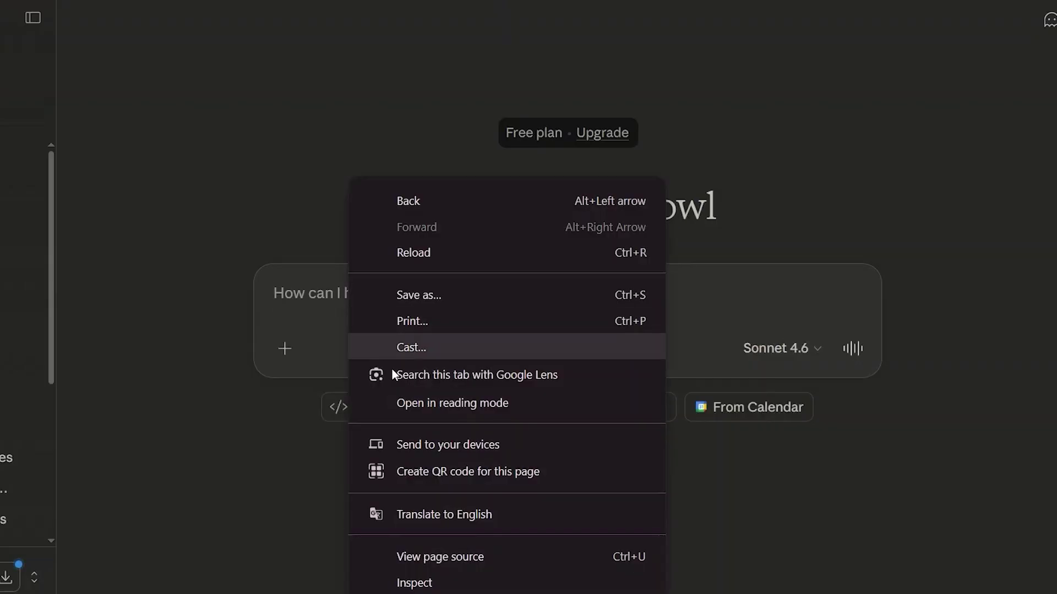
pyautogui.click(341, 309)
pyautogui.rightClick(343, 307)
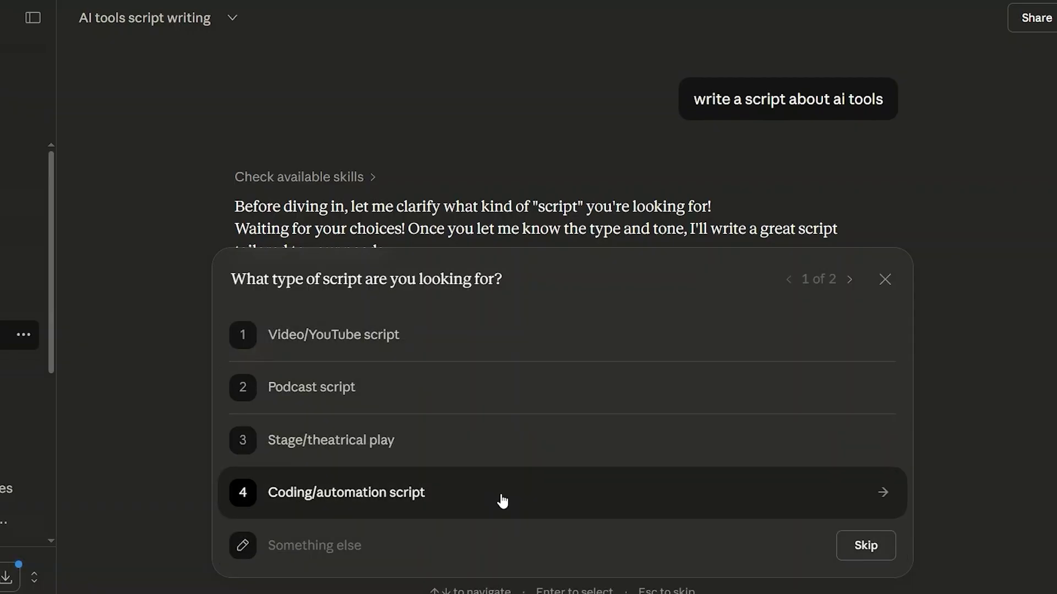
pyautogui.click(879, 549)
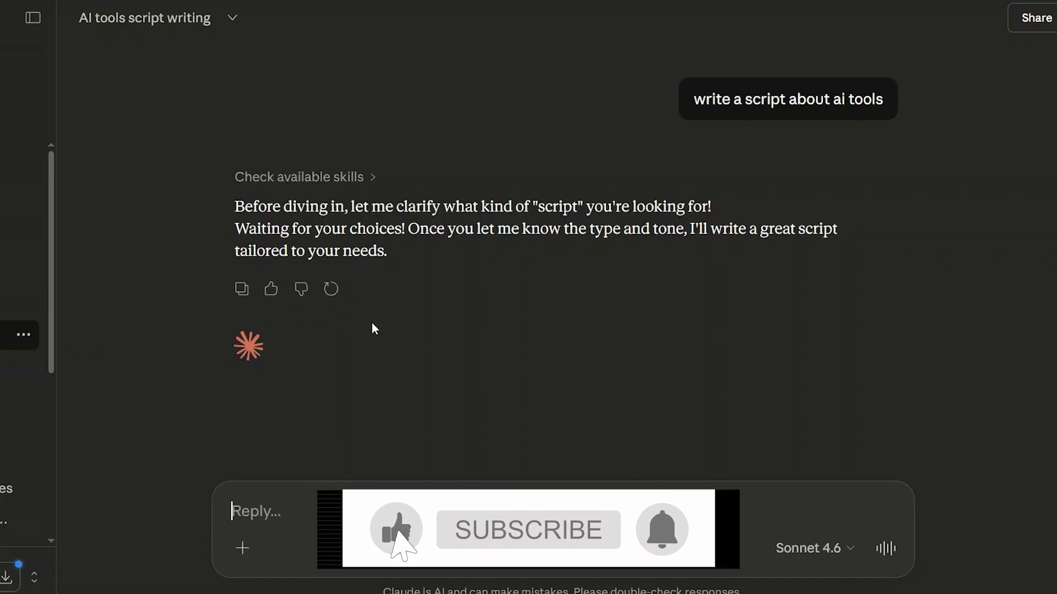
# - Regenerate the reply and answer its questions with Video/YouTube script, Educational explainer and Short (2–3 min)
pyautogui.click(331, 289)
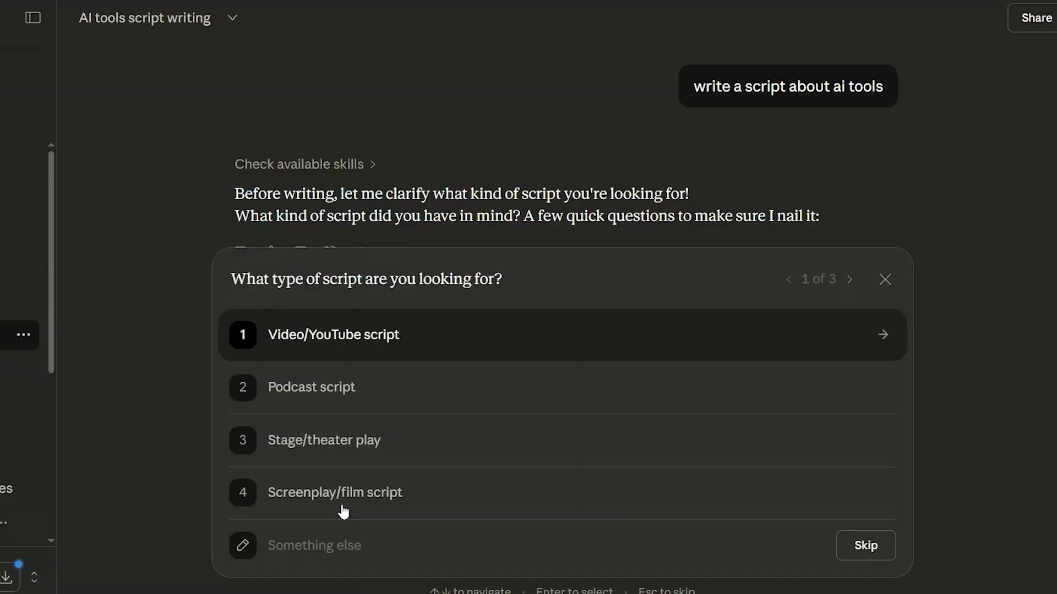
pyautogui.click(366, 335)
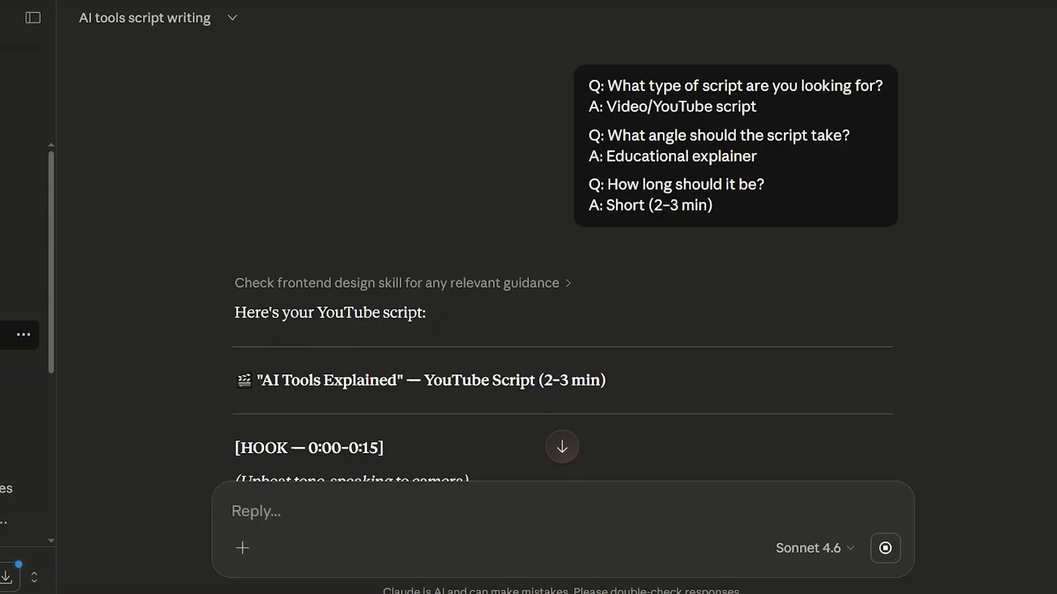
# - Read through the generated YouTube script from the original prompt and hook to the closing notes
pyautogui.scroll(-7, 440, 411)
pyautogui.scroll(-10, 958, 400)
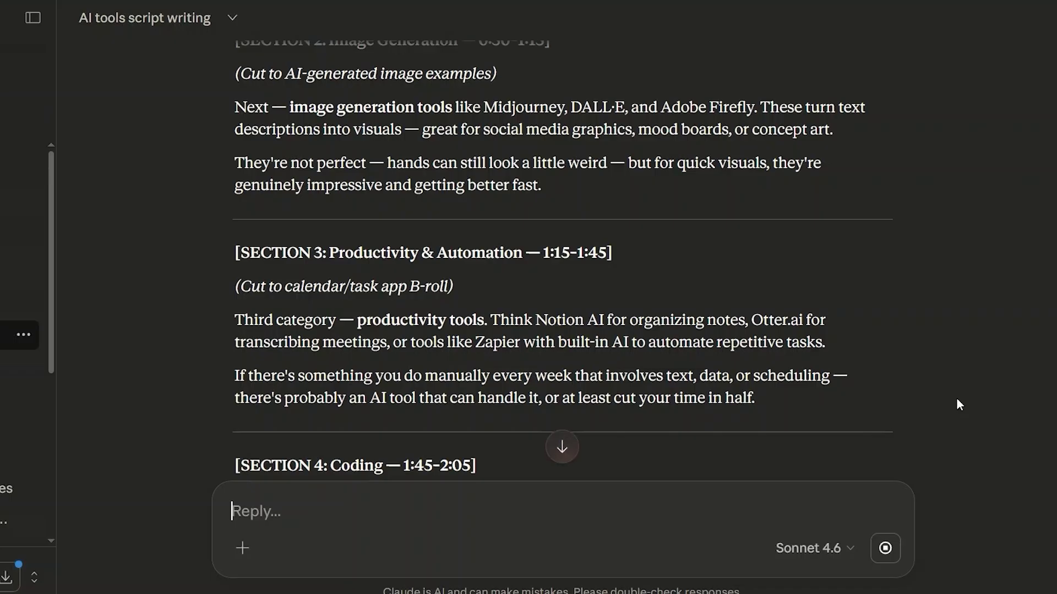
pyautogui.click(562, 447)
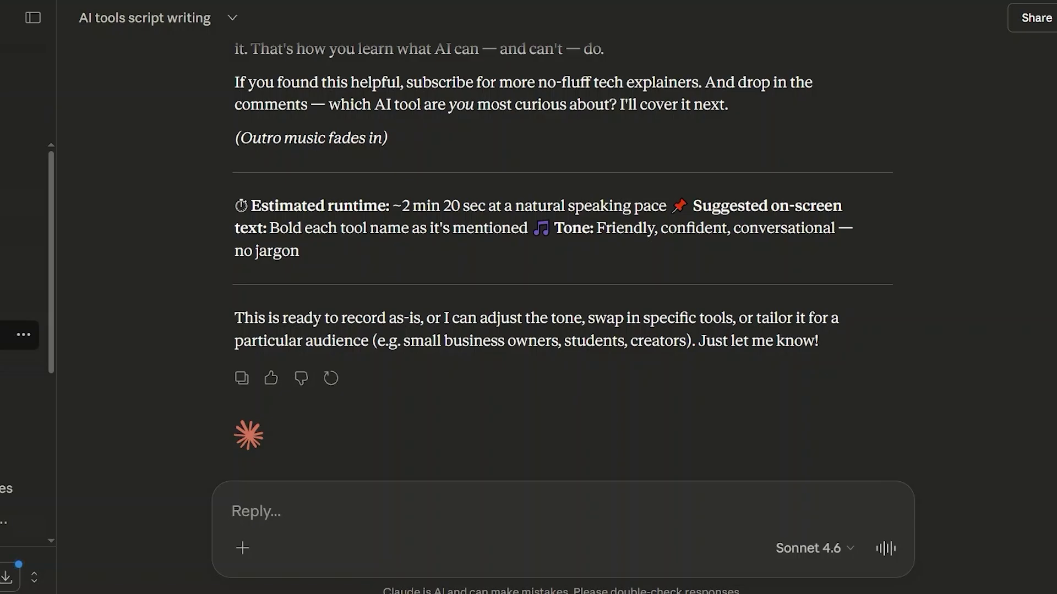
pyautogui.scroll(10, 572, 388)
pyautogui.scroll(15, 562, 260)
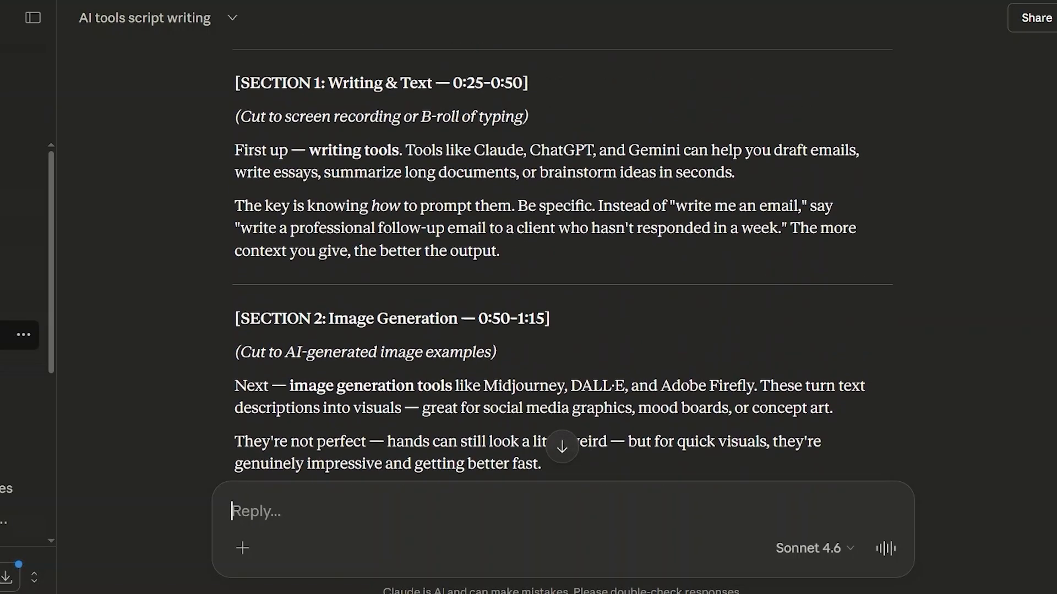
pyautogui.scroll(7, 562, 261)
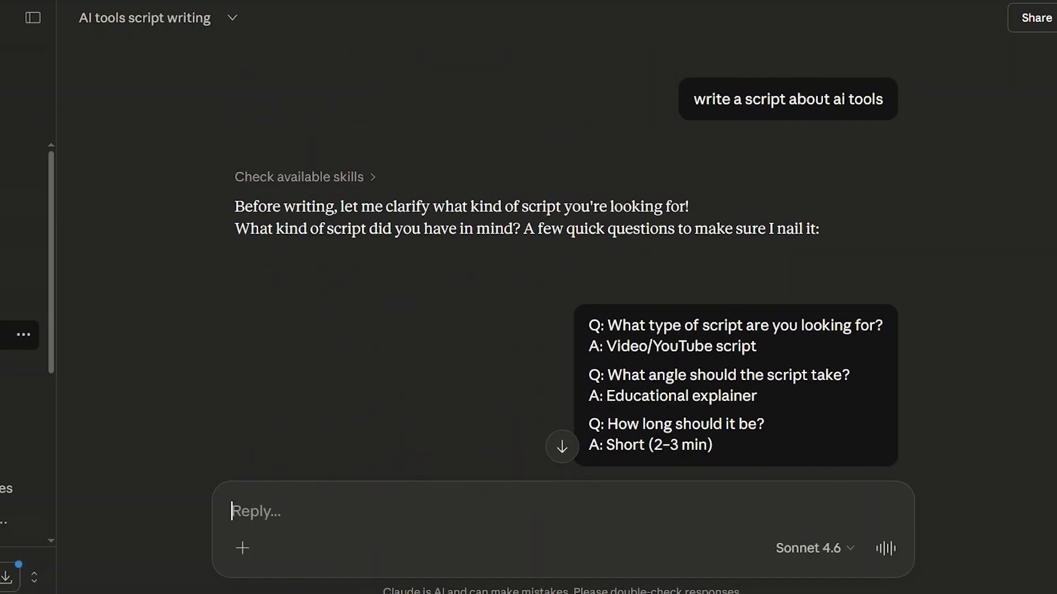
pyautogui.moveTo(826, 129)
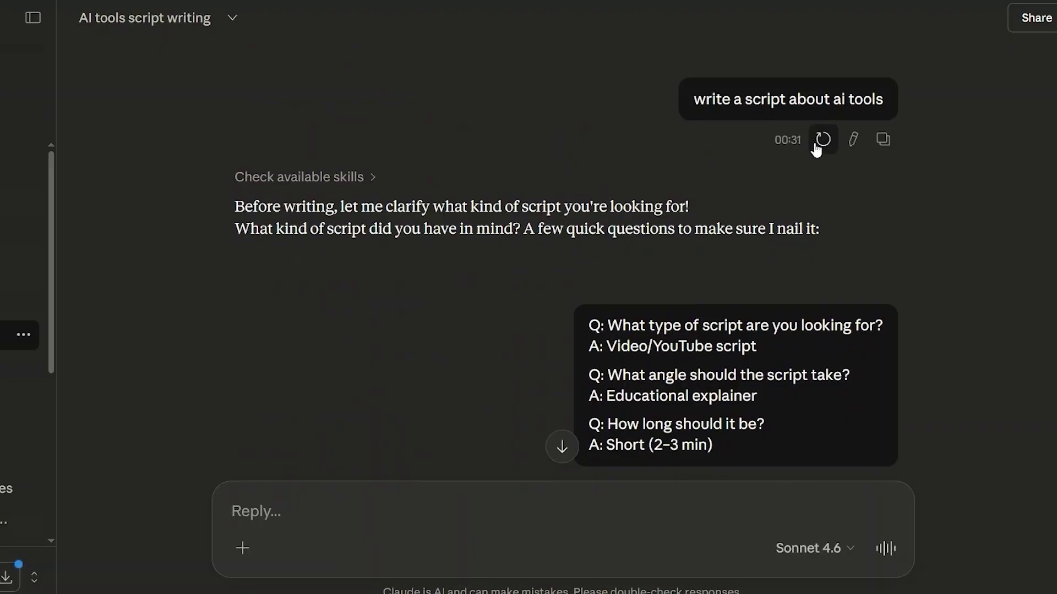
pyautogui.scroll(-9, 827, 122)
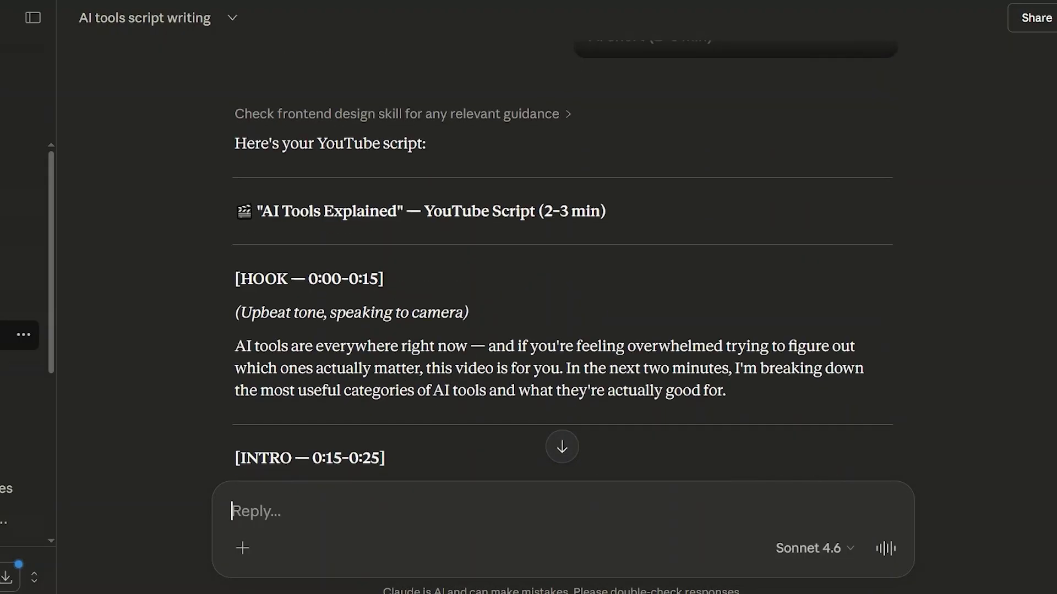
pyautogui.scroll(-12, 562, 264)
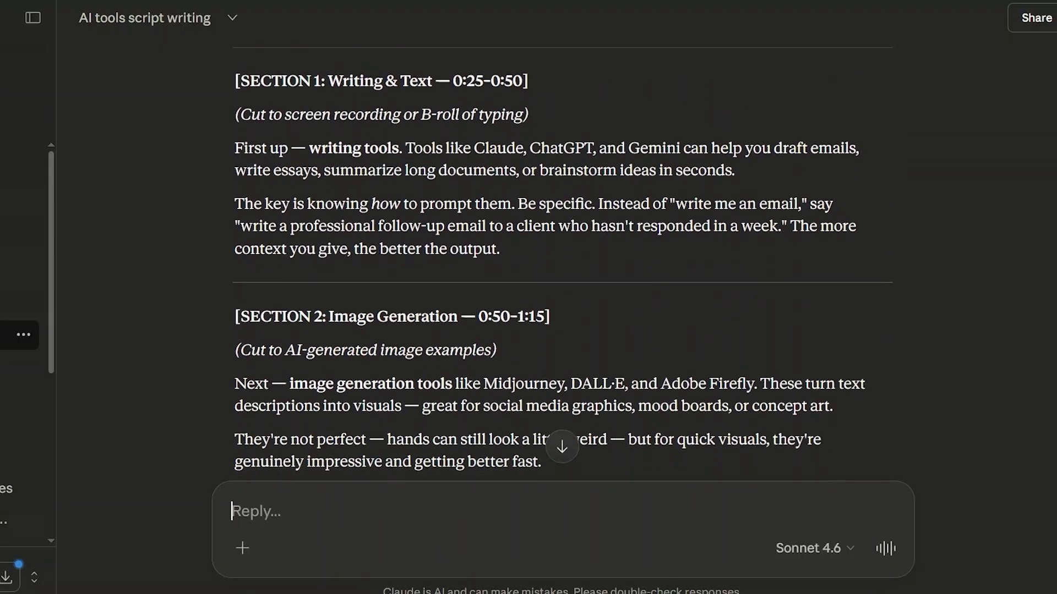
pyautogui.scroll(-10, 562, 264)
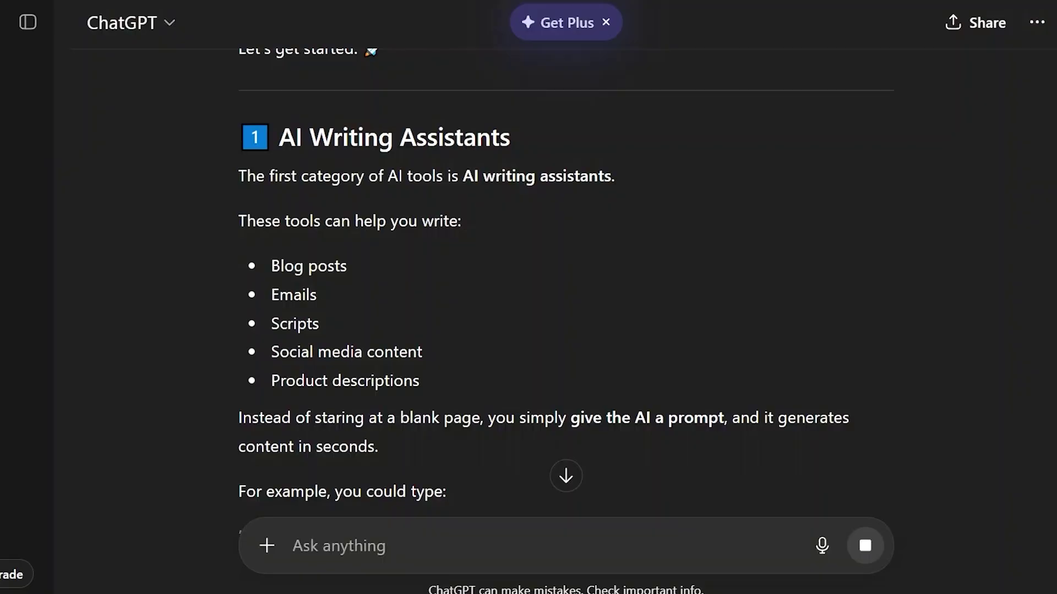
# - Switch to ChatGPT and read through its AI tools script for comparison
pyautogui.scroll(-10, 565, 275)
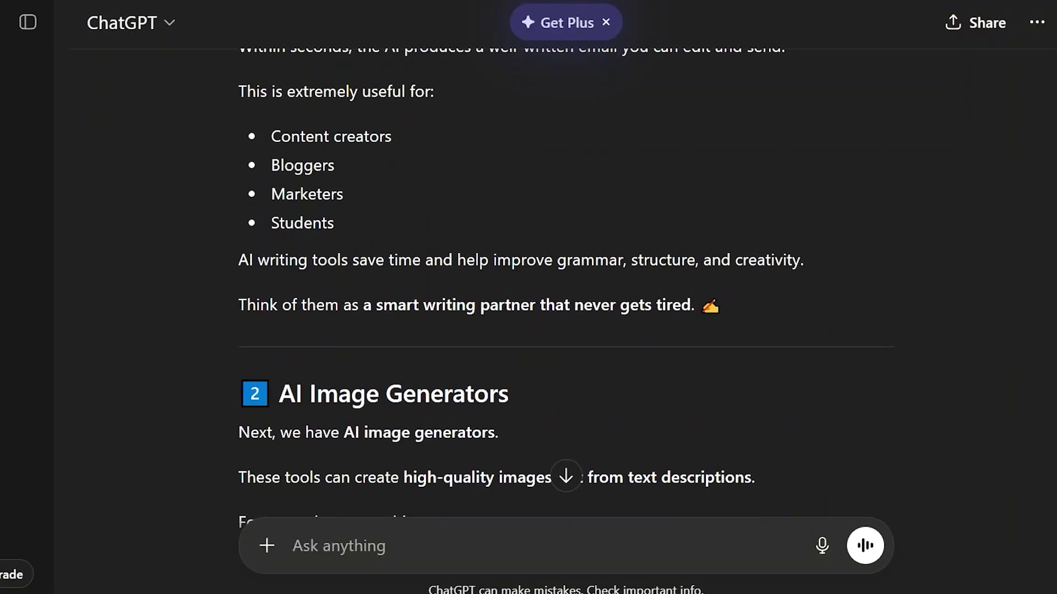
pyautogui.scroll(15, 566, 276)
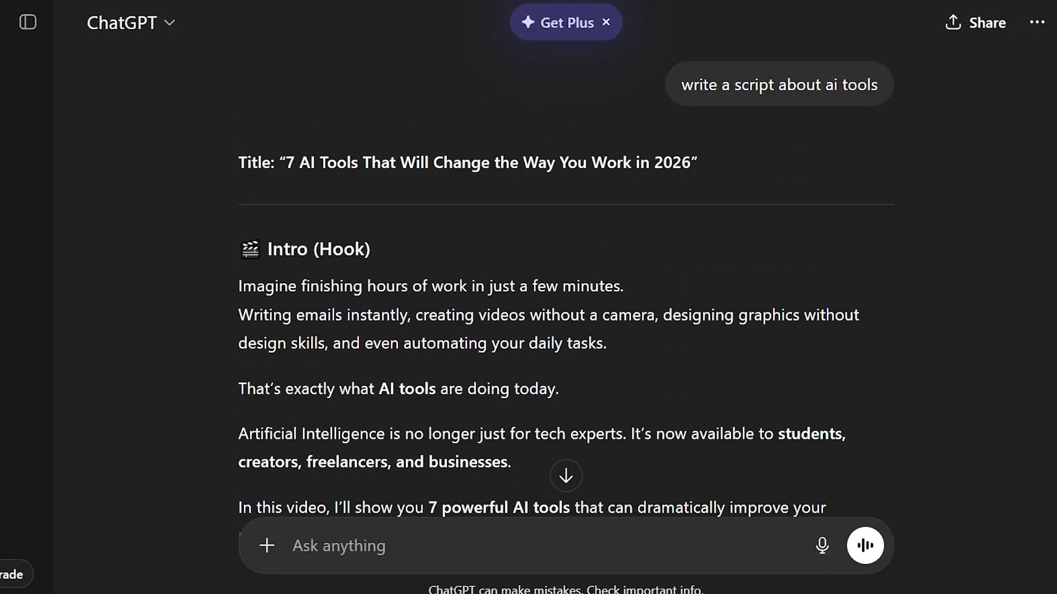
pyautogui.scroll(-15, 566, 275)
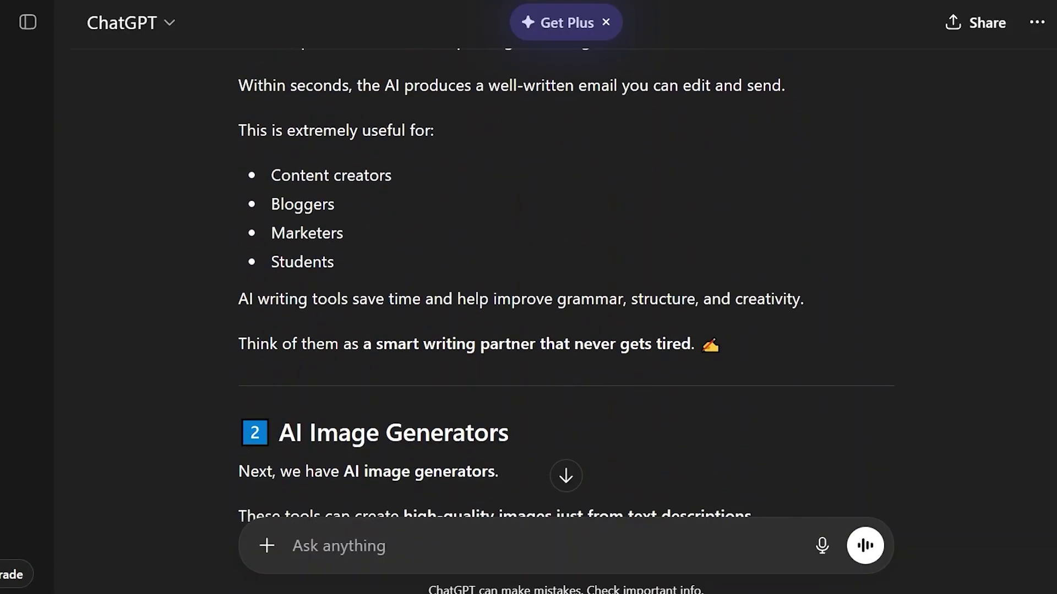
pyautogui.scroll(-20, 566, 275)
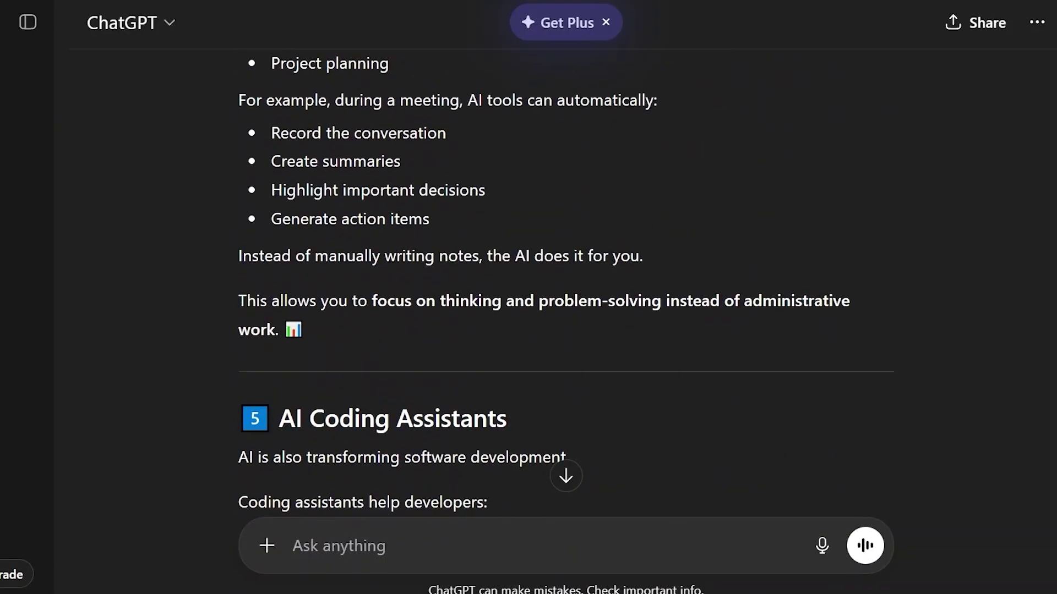
pyautogui.scroll(-1, 566, 275)
pyautogui.scroll(6, 565, 276)
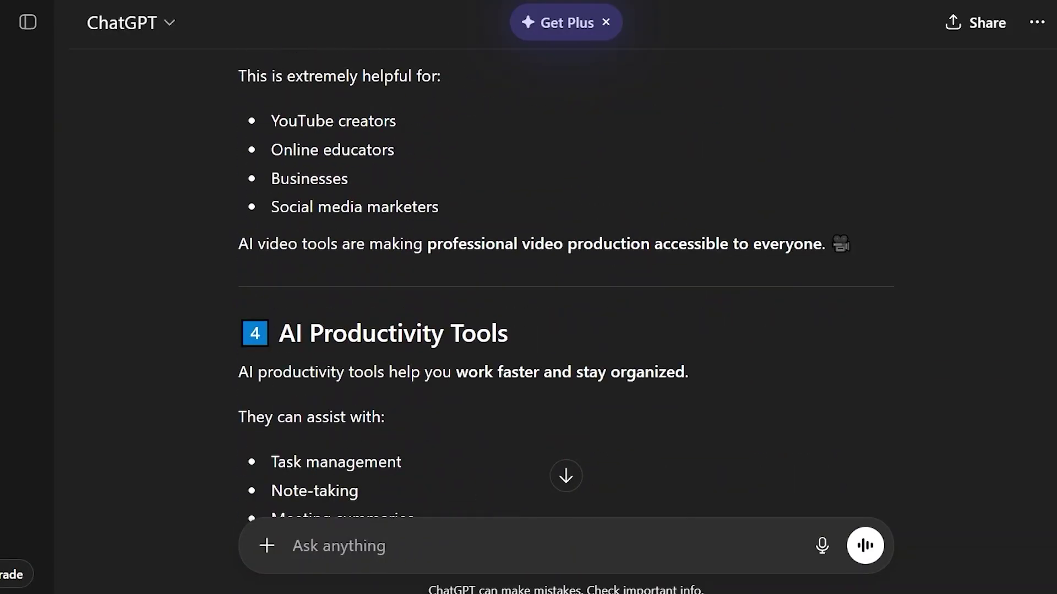
pyautogui.scroll(-20, 566, 275)
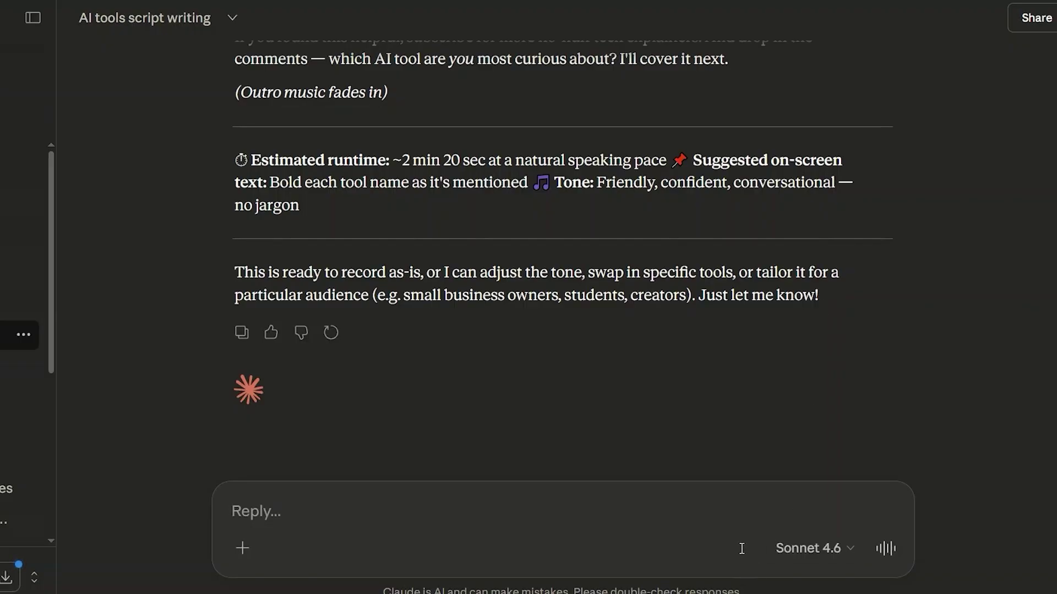
# - Switch to Claude and send the follow-up "make the introduction more engaging" in the AI tools script chat
pyautogui.write('ma')
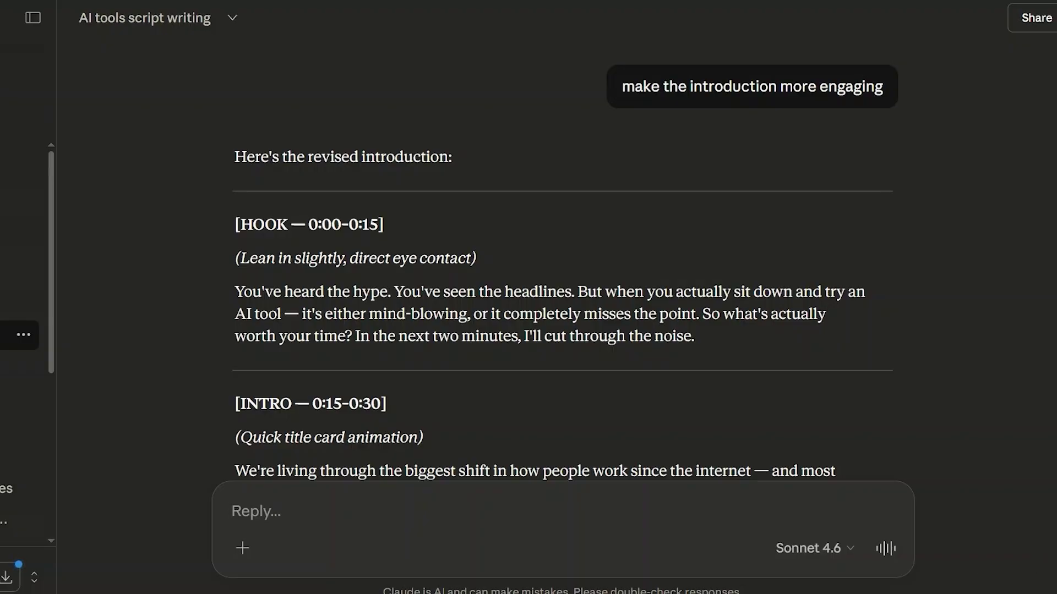
pyautogui.scroll(-7, 551, 275)
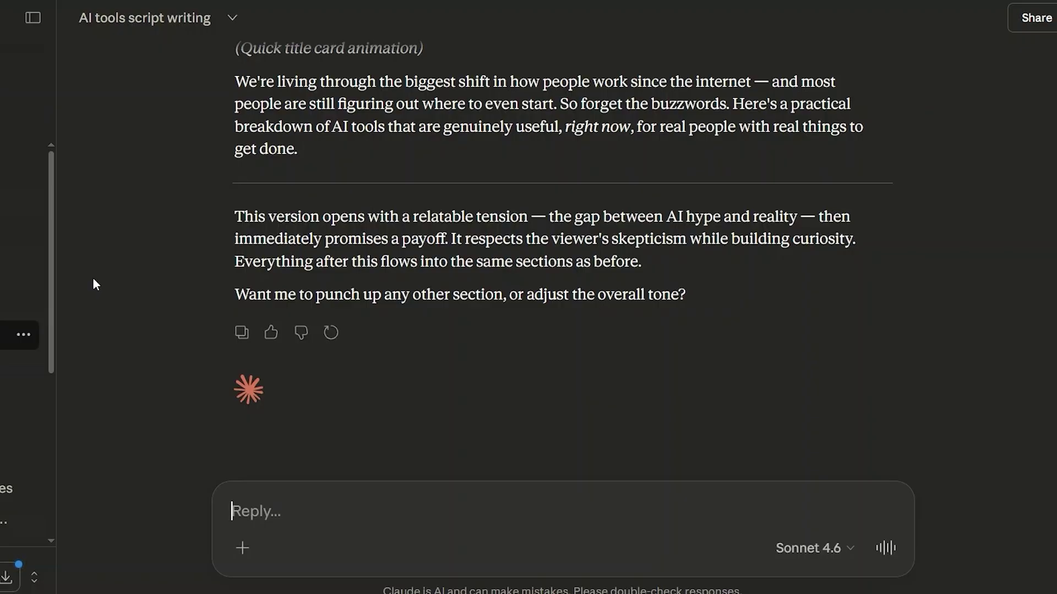
# - Look over the available models, including the additional ones, and leave the current selection in place
pyautogui.click(846, 549)
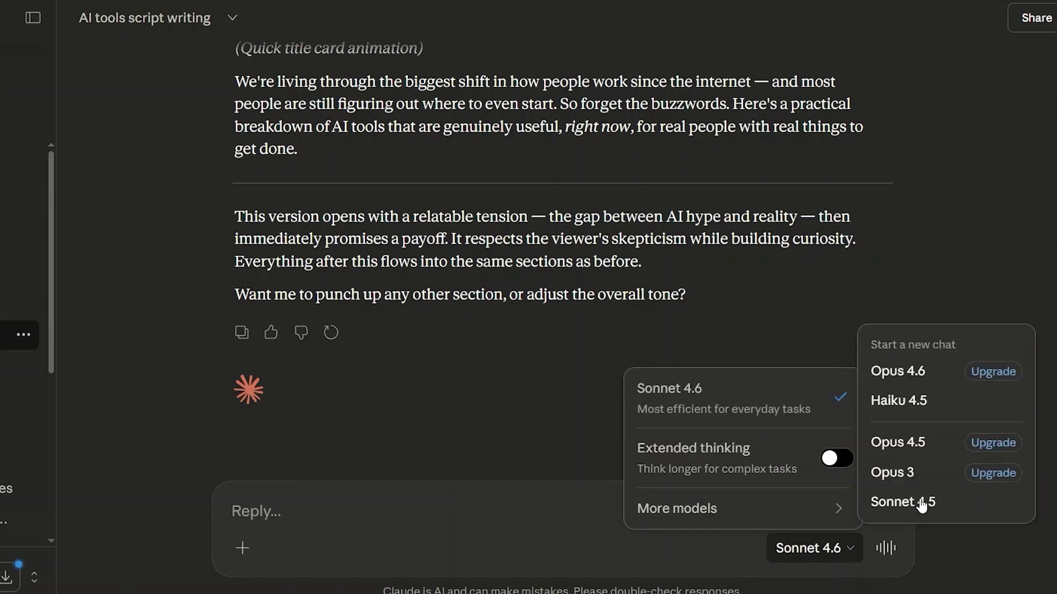
pyautogui.moveTo(816, 518)
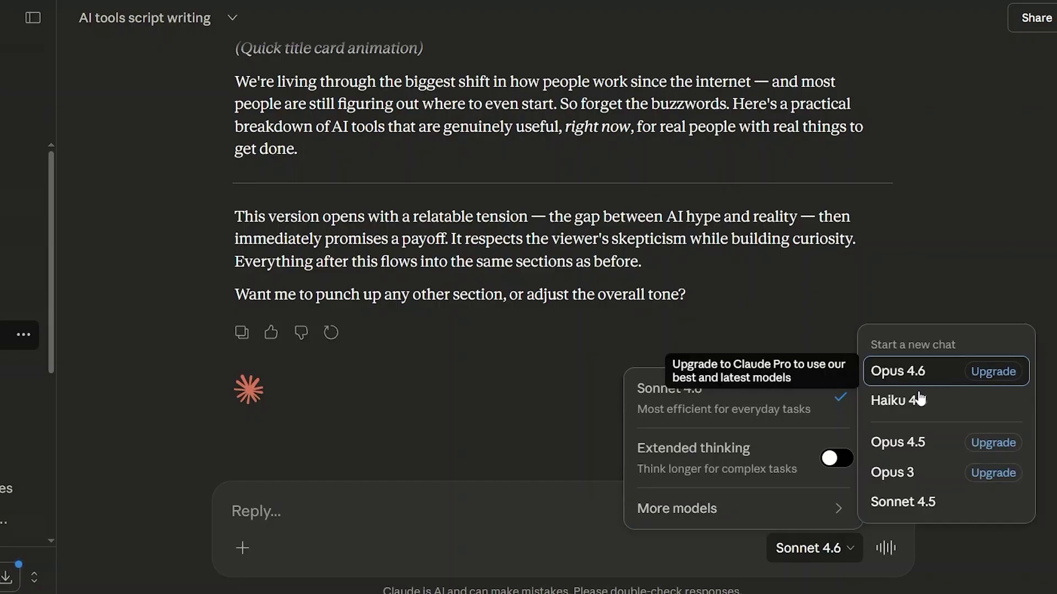
pyautogui.click(933, 258)
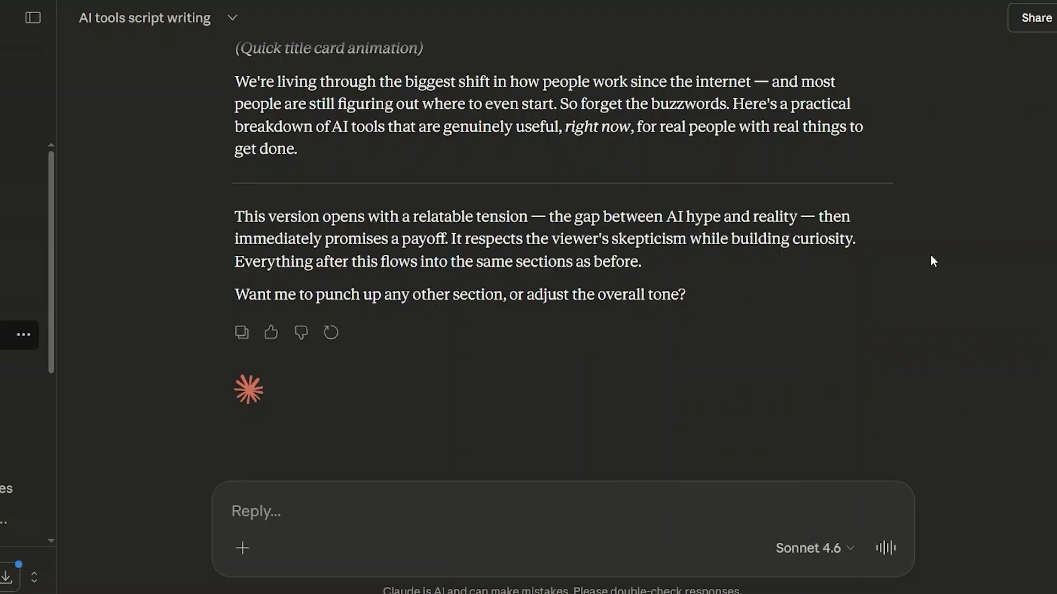